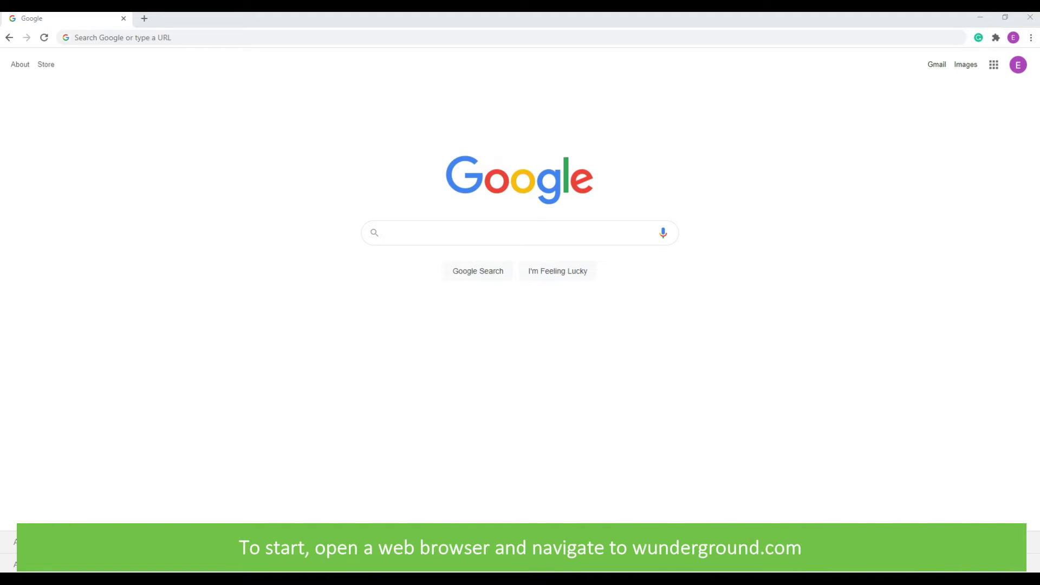
Load wunderground.com in the browser
click(270, 37)
text(wunderground.com)
key(Return)
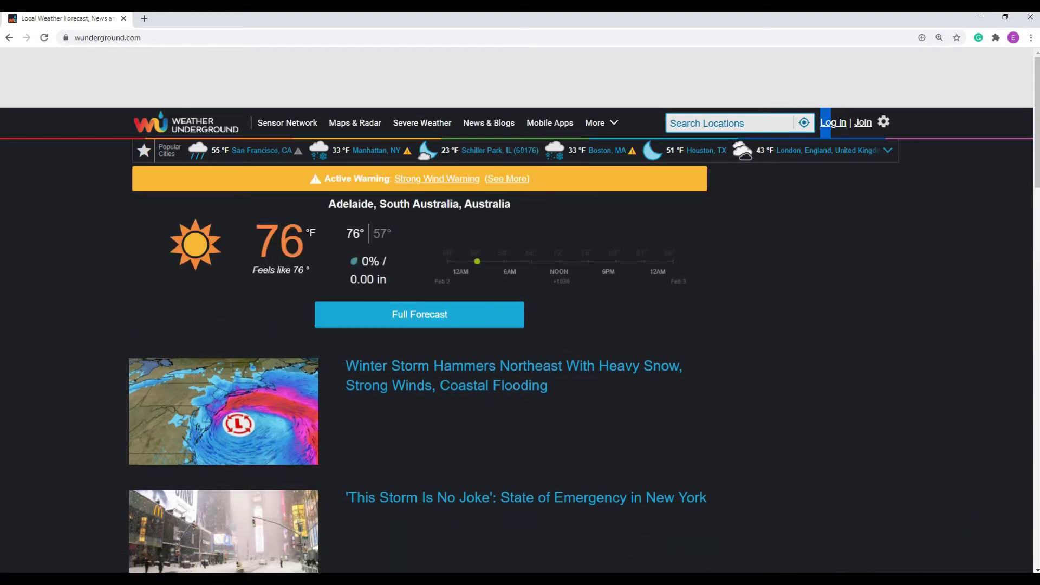
Sign in with the saved account email and the account password
click(862, 123)
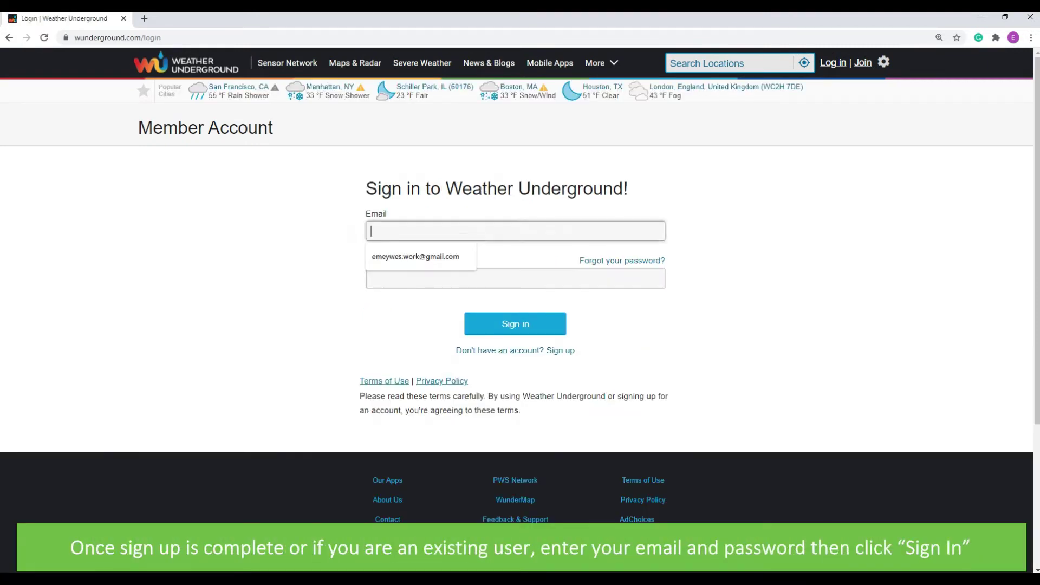
click(415, 256)
click(515, 278)
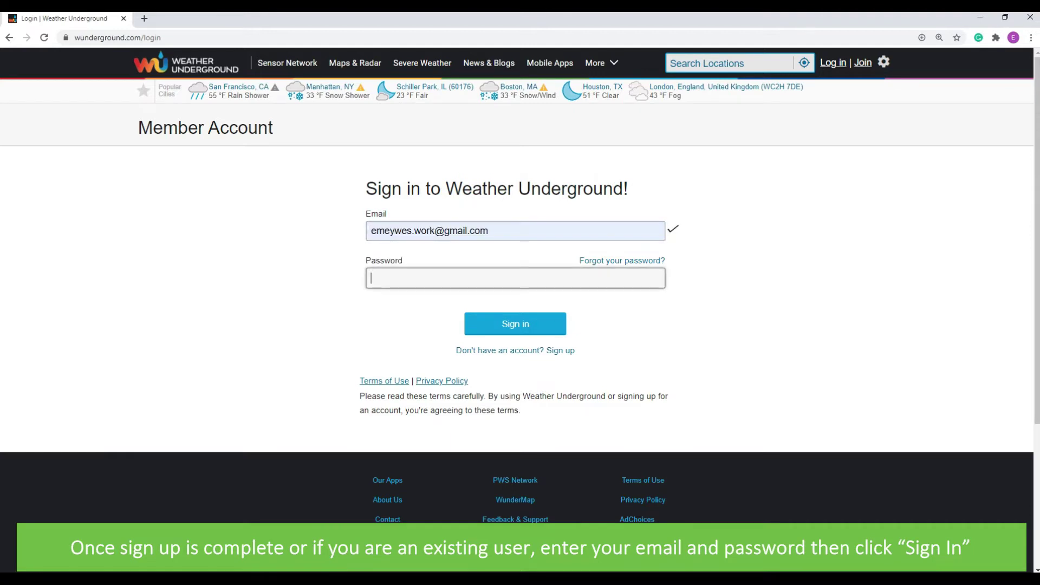
click(514, 323)
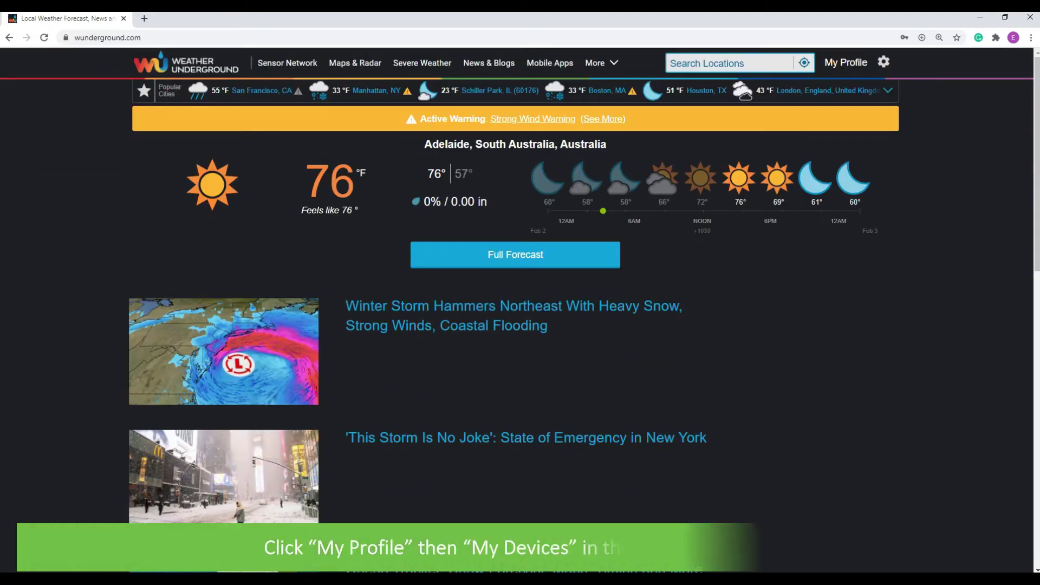
From My Devices, add a new personal weather station with hardware set to 'other'
click(846, 62)
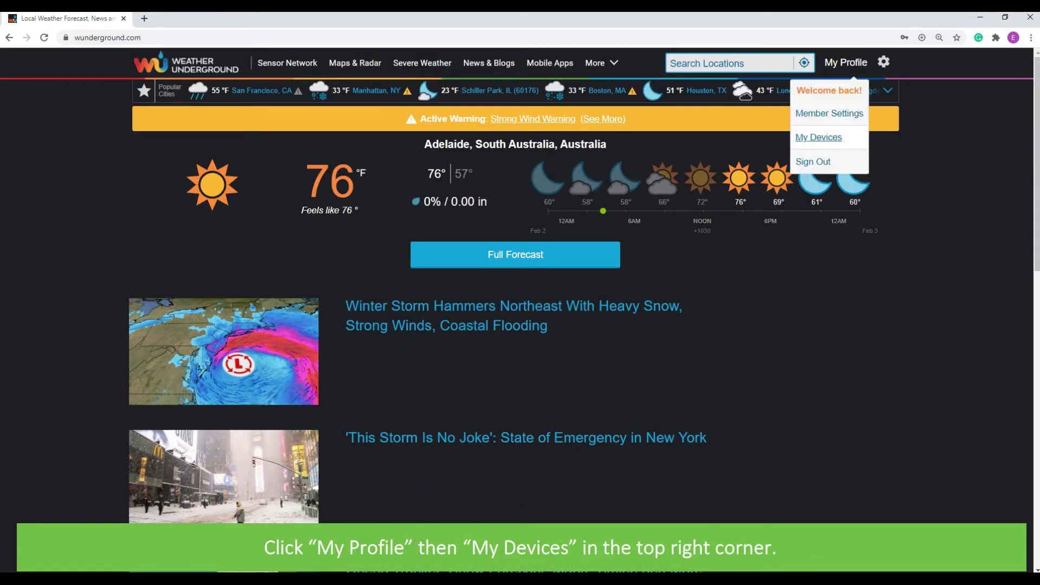
click(818, 137)
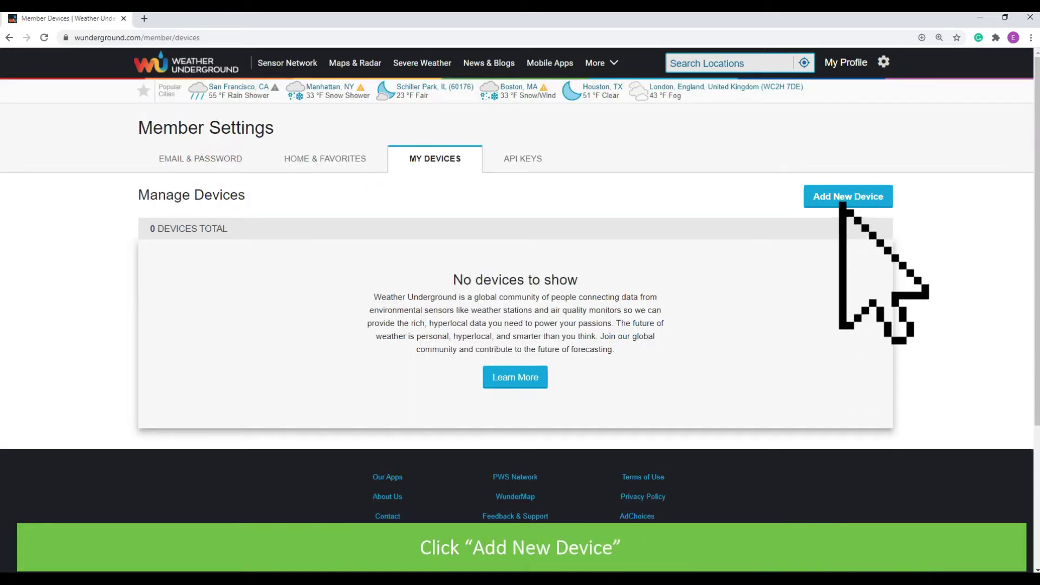
click(839, 205)
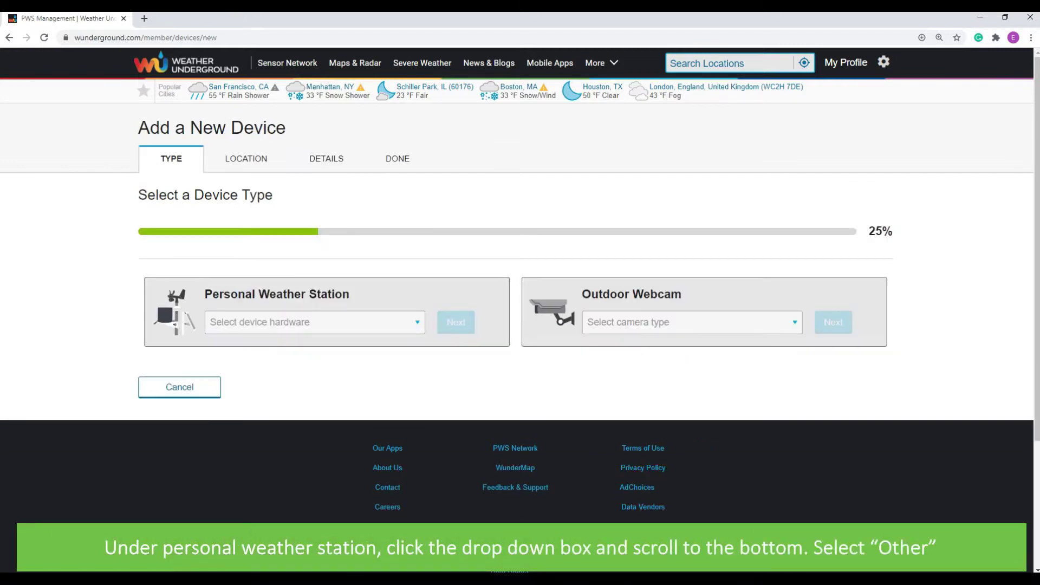
click(314, 322)
scroll(345, 161, down, 15)
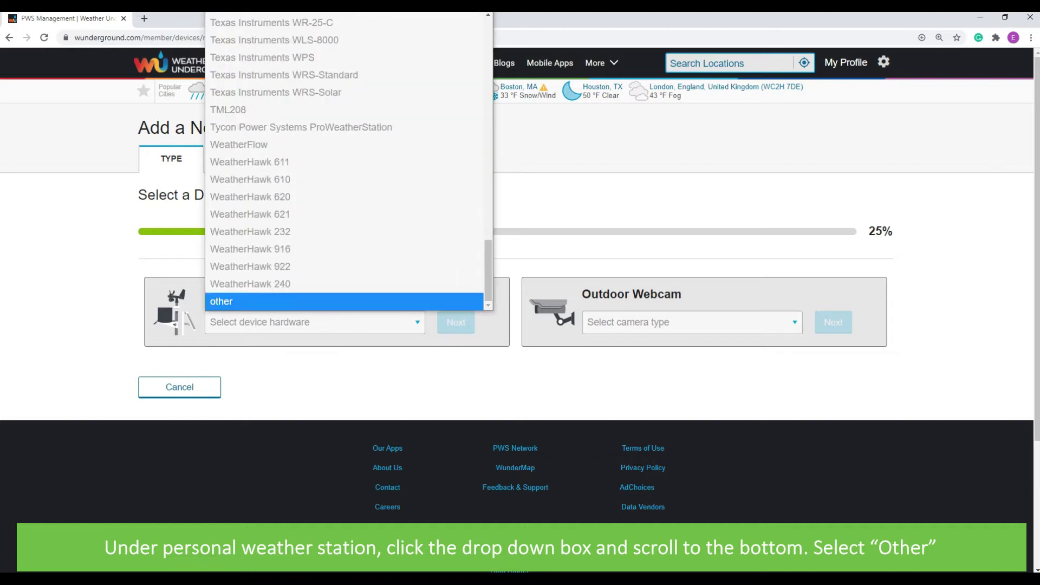
key(Return)
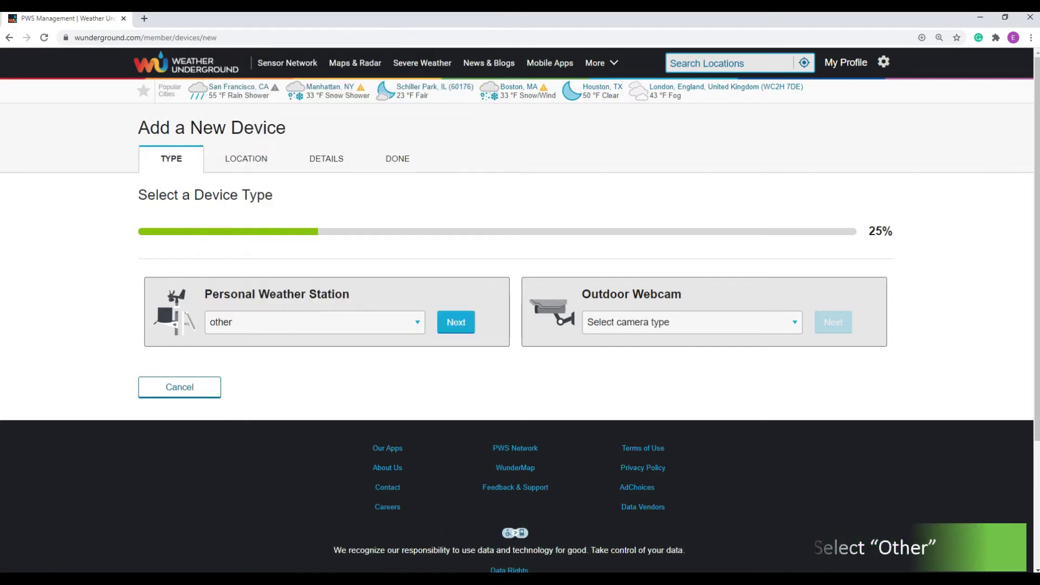
click(456, 322)
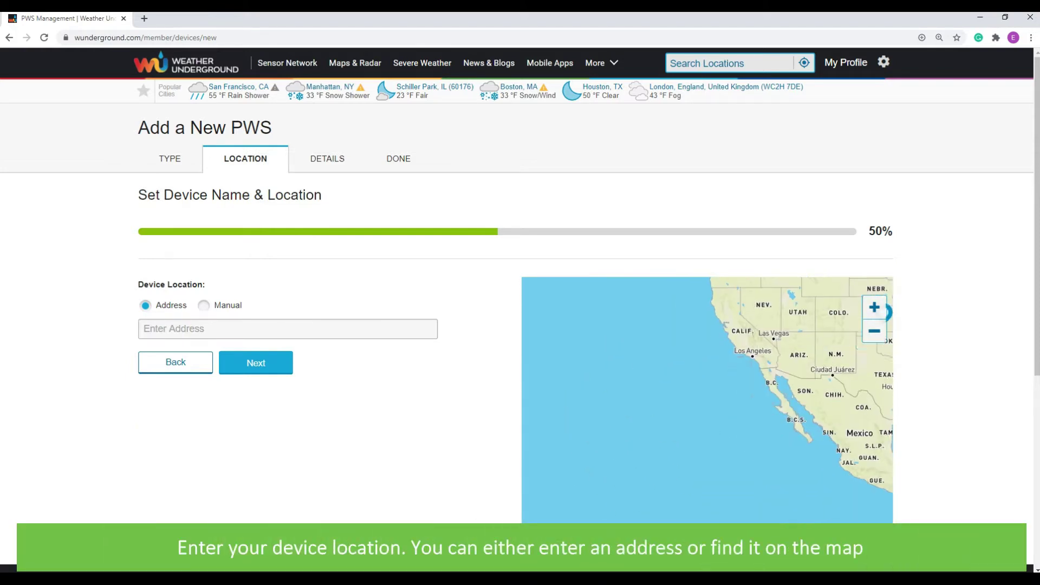
click(144, 328)
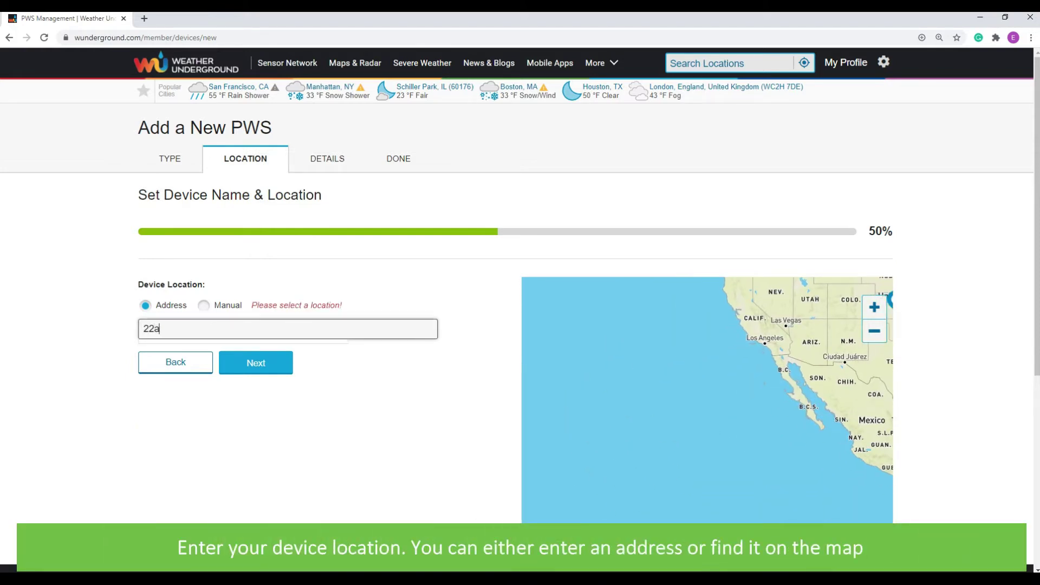
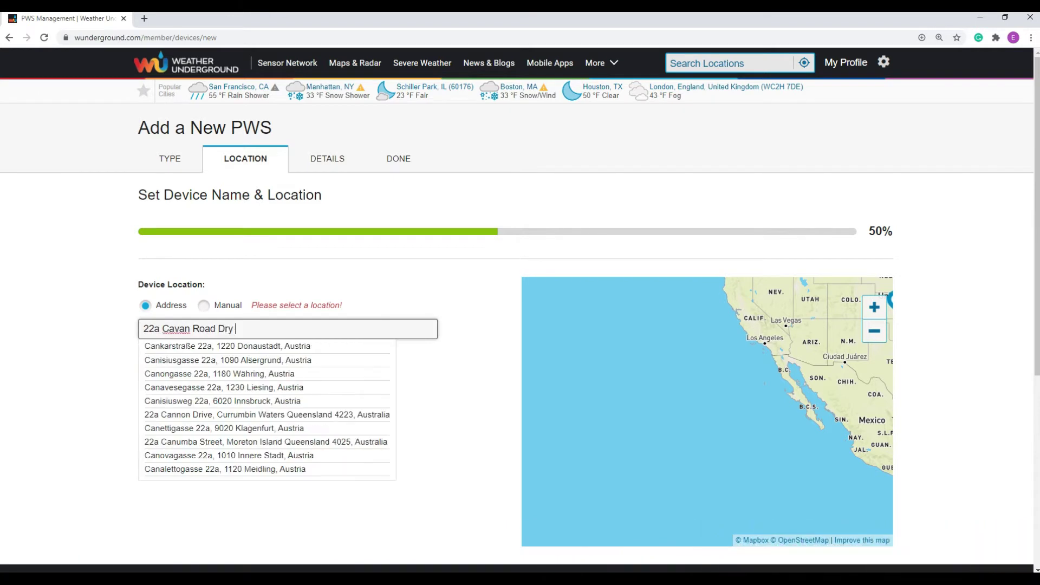
key(Down)
key(Return)
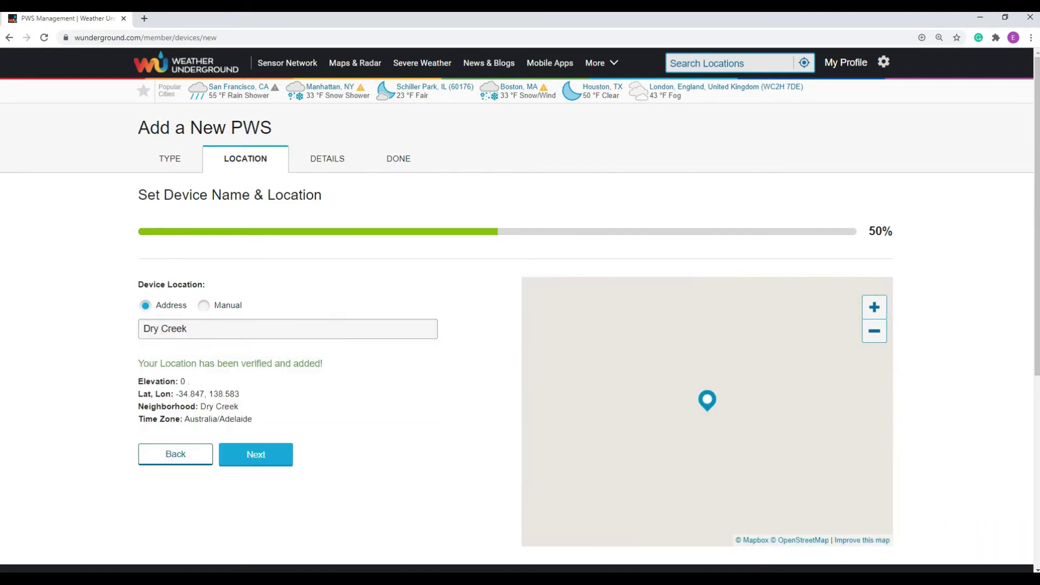
click(253, 454)
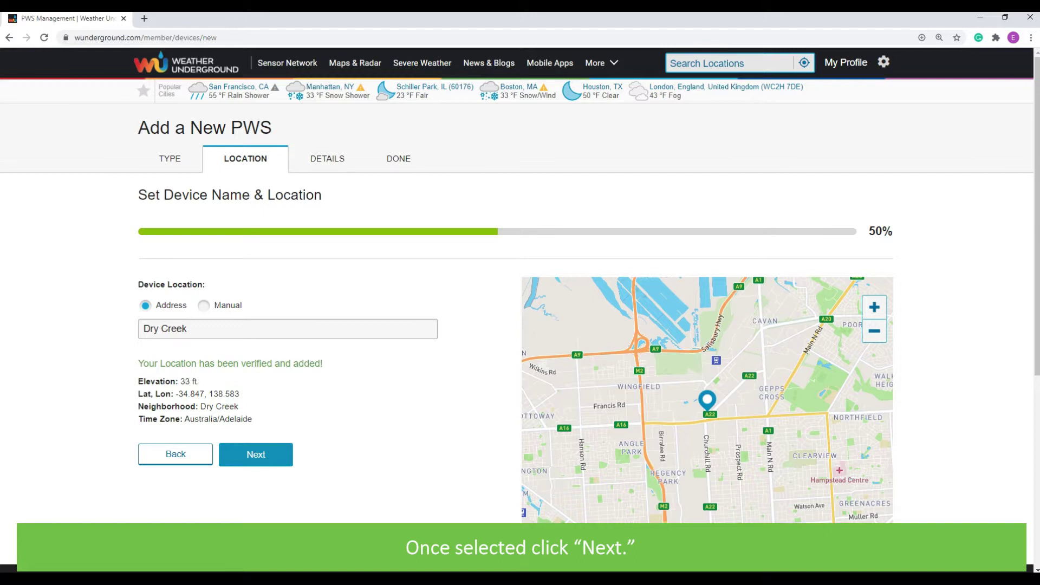
click(324, 307)
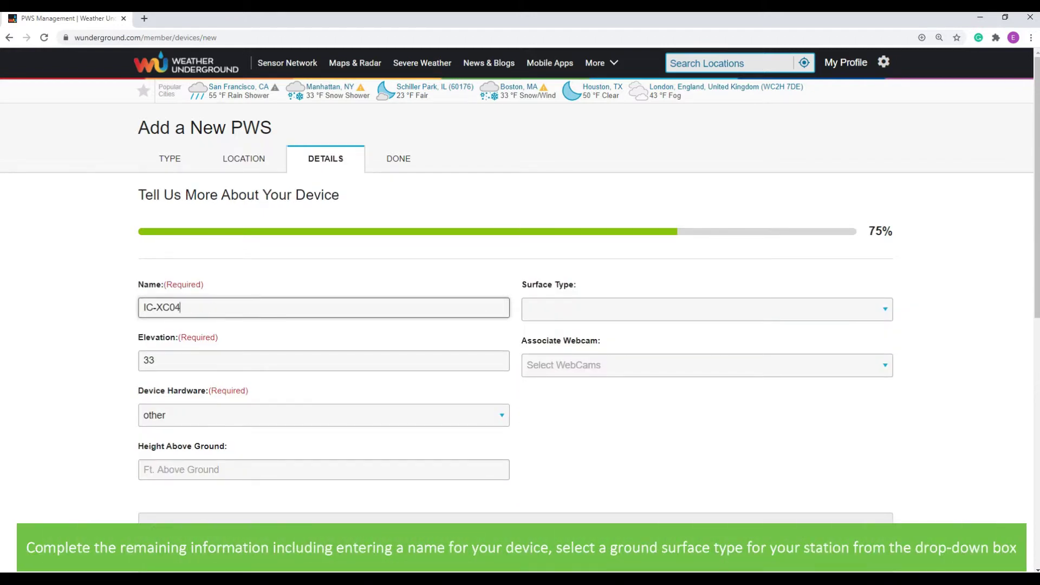
Set the surface type to grass and confirm the elevation of 33
click(707, 309)
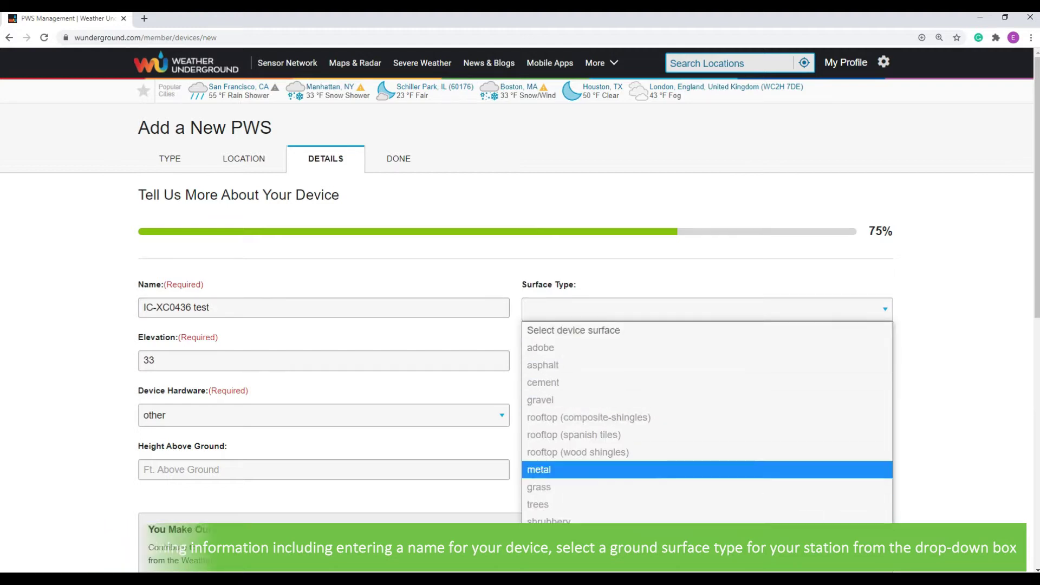
click(538, 487)
click(155, 361)
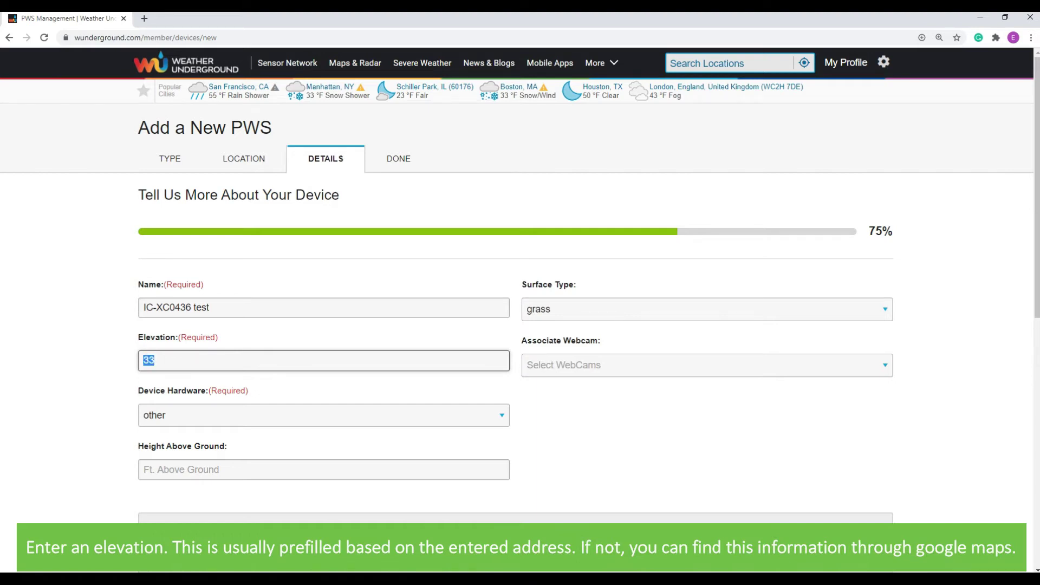
Leave webcam empty, hardware as 'other', and height above ground blank
click(707, 365)
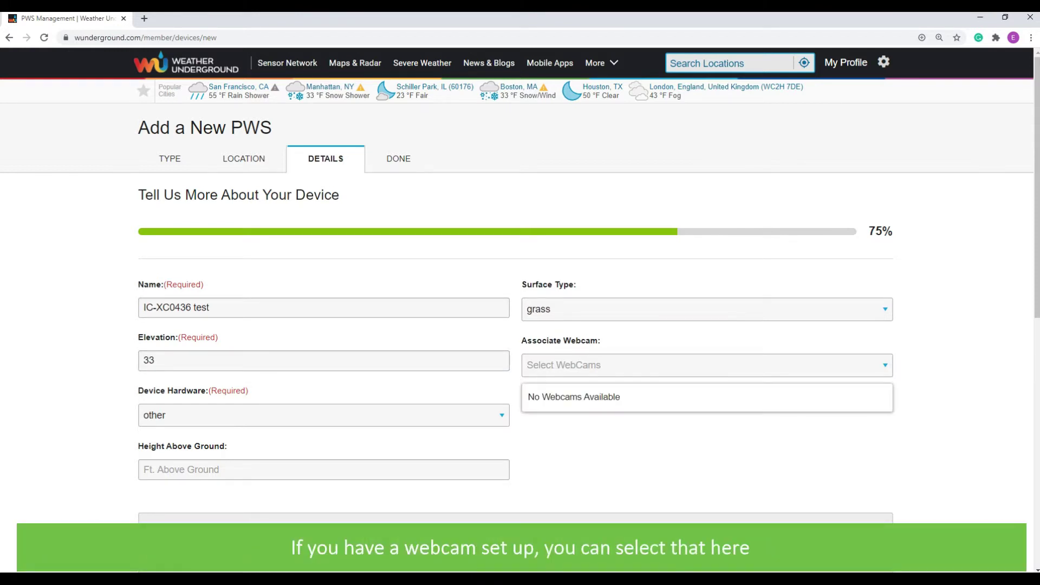
key(Escape)
click(324, 415)
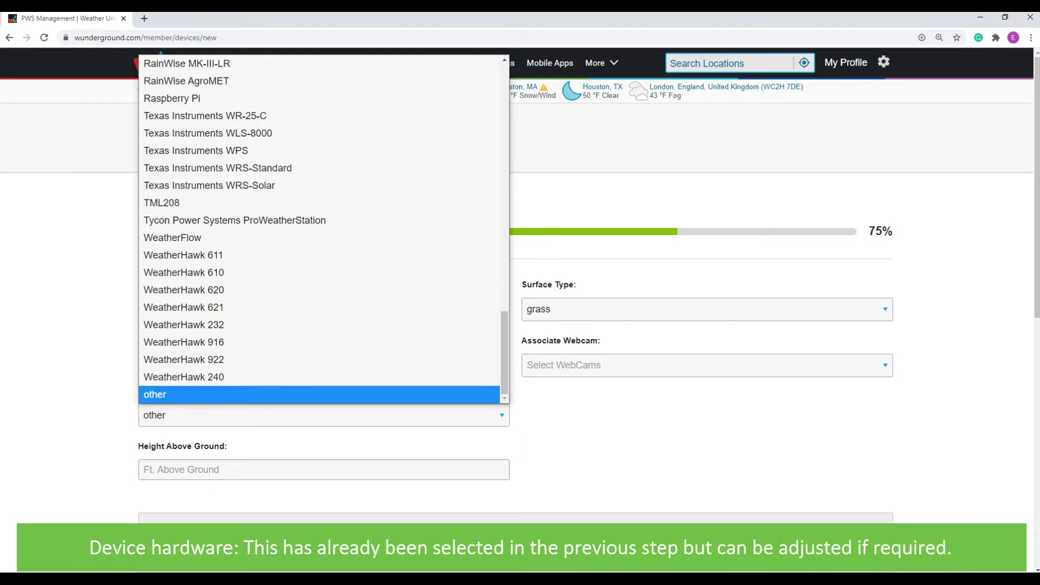
key(Escape)
click(324, 469)
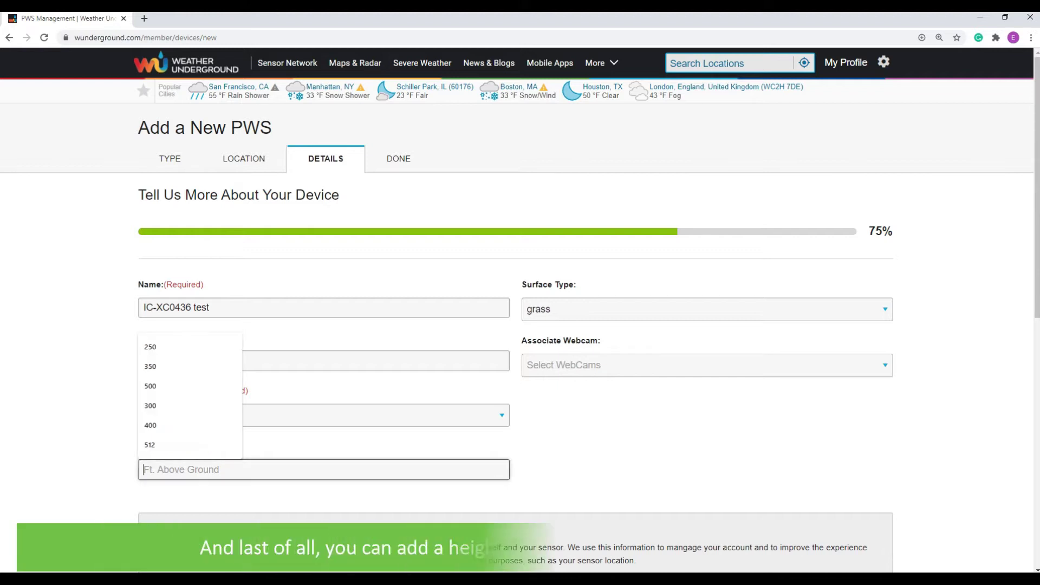
key(Escape)
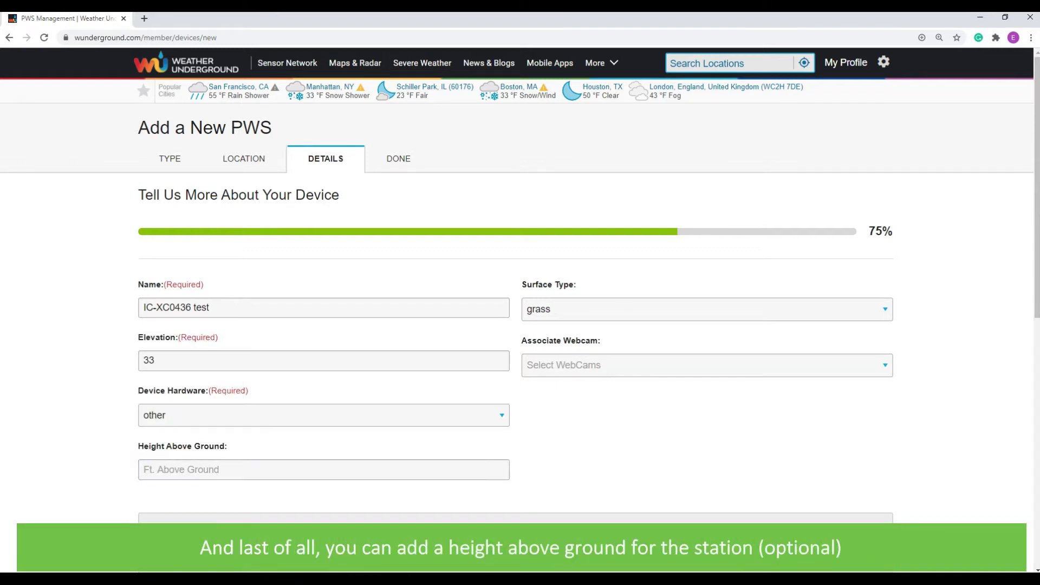
Accept the privacy terms and submit the details to complete registration
scroll(517, 306, down, 4)
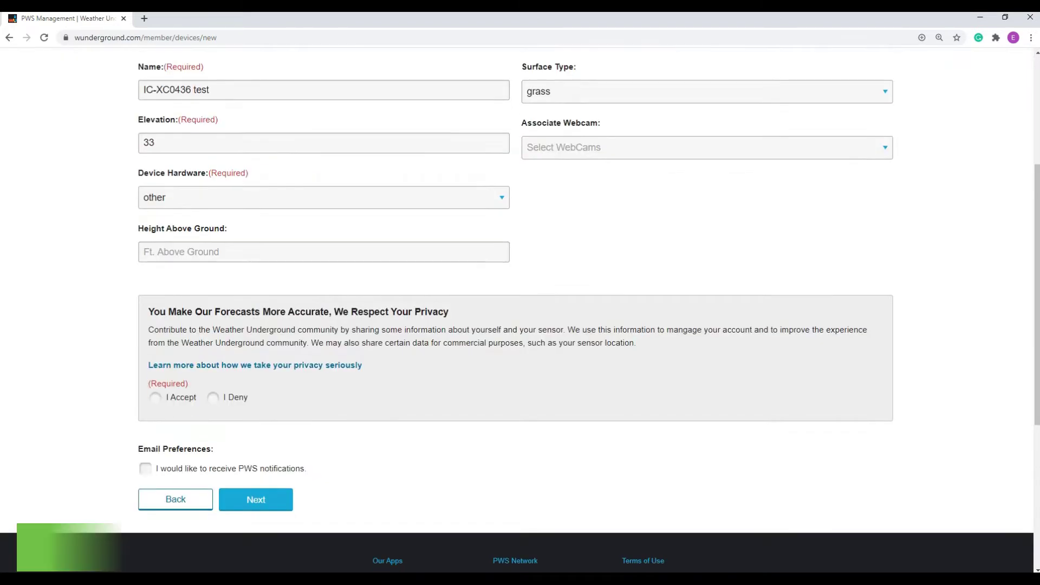
drag(235, 312, 449, 311)
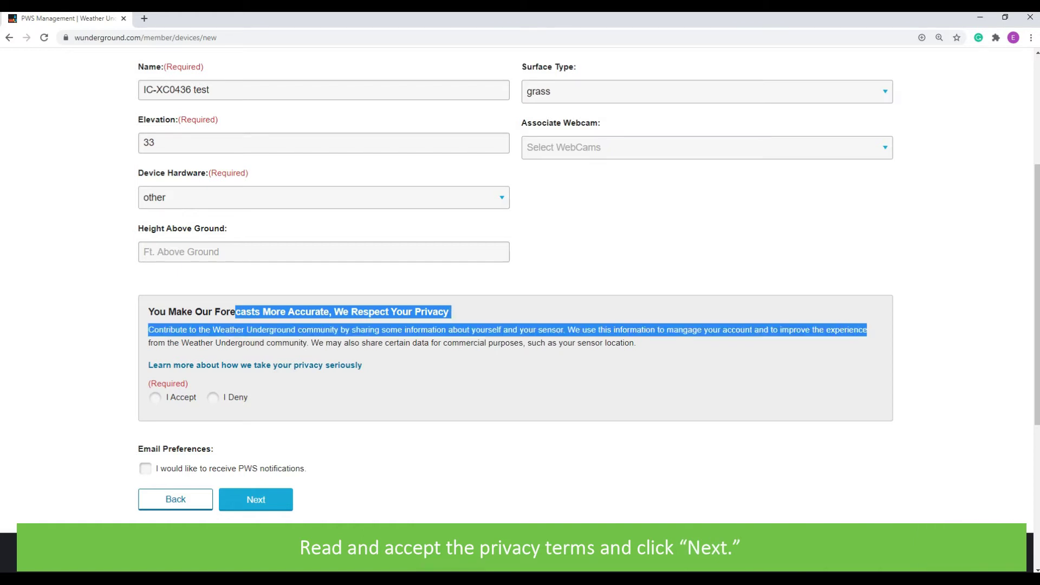
click(256, 499)
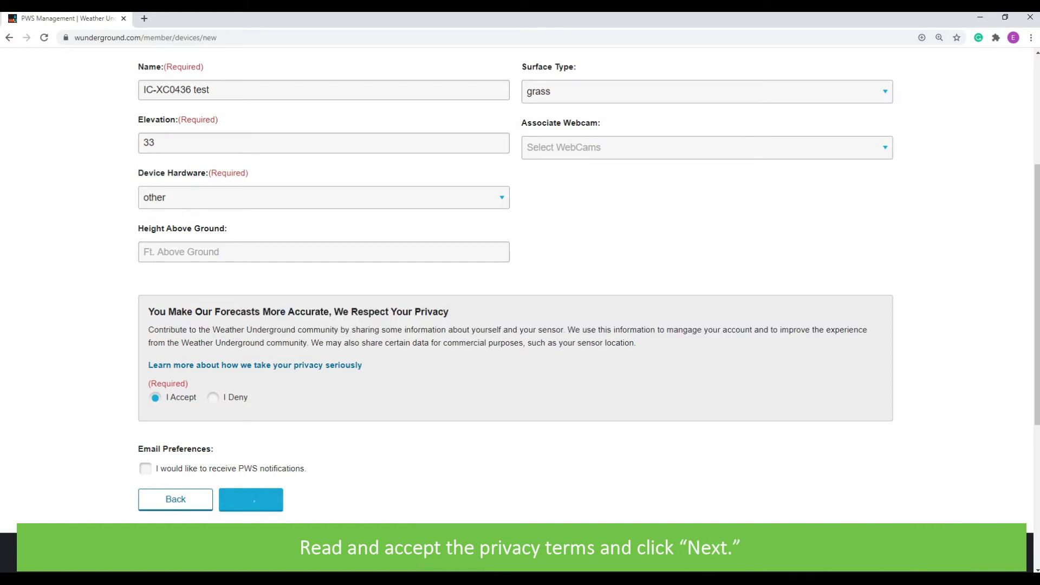
Select the new Station ID and Station Key on the Registration Complete page
scroll(517, 270, up, 4)
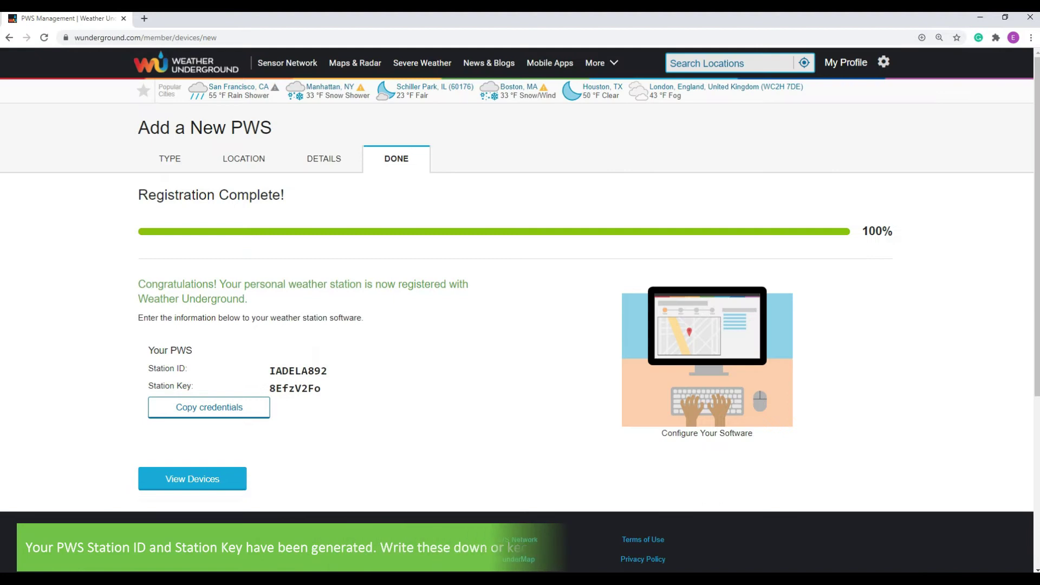
drag(270, 370, 243, 407)
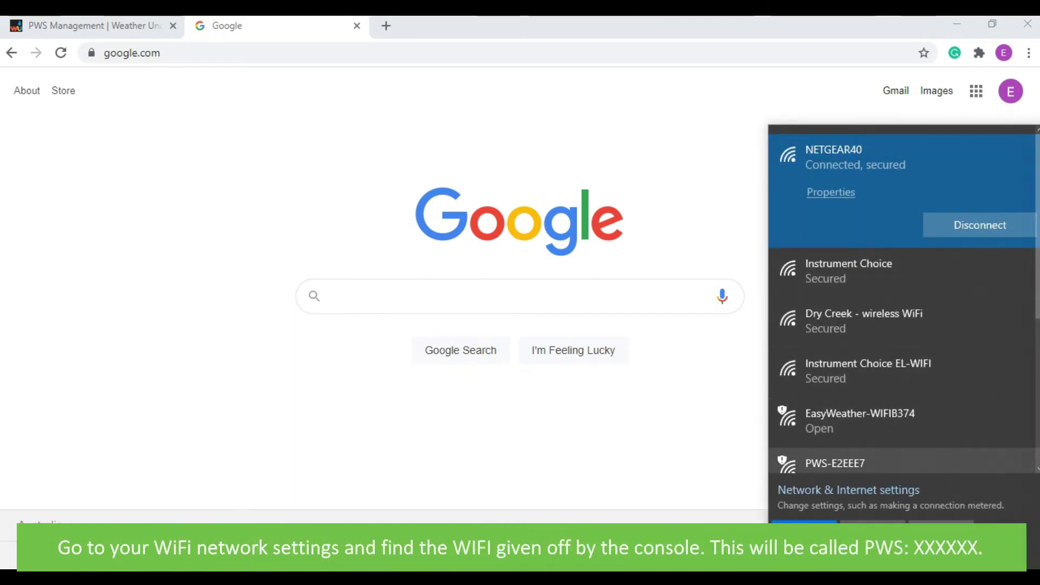
Connect the computer to the console's open PWS-E2EEE7 Wi-Fi network
scroll(899, 423, down, 1)
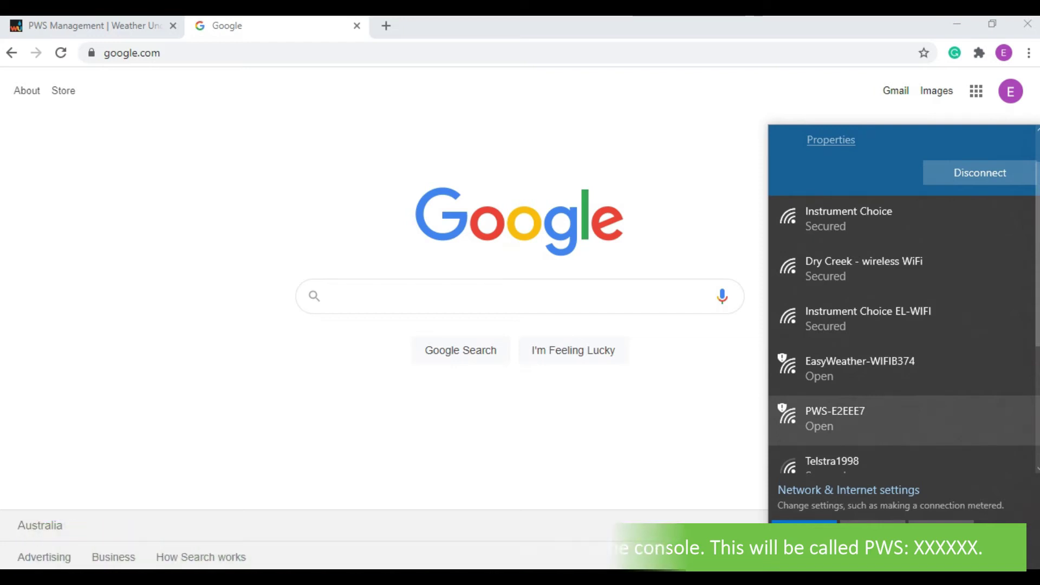
click(866, 418)
click(975, 448)
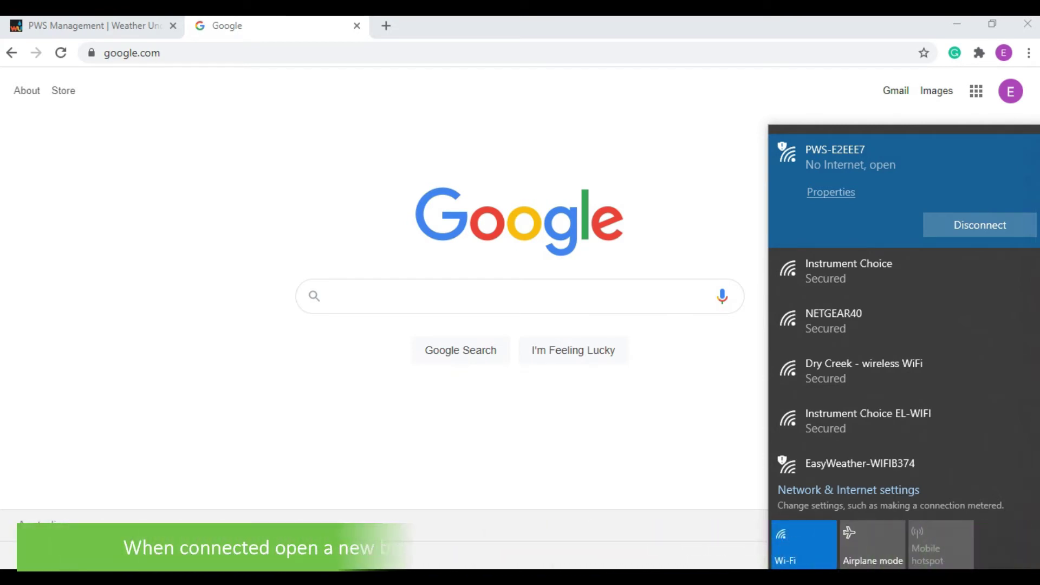
click(132, 53)
text(http://192.168.1.1)
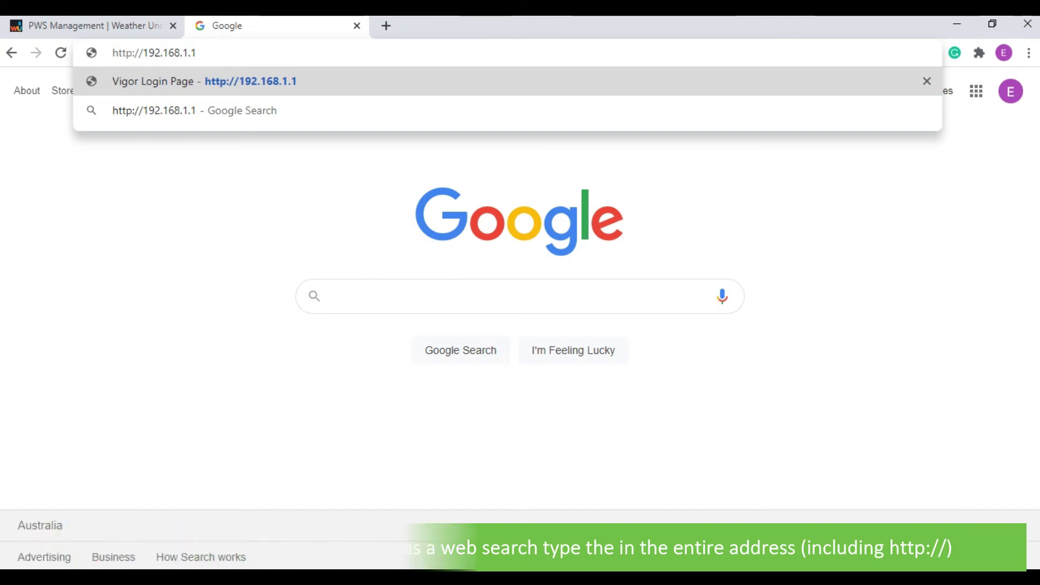
key(Return)
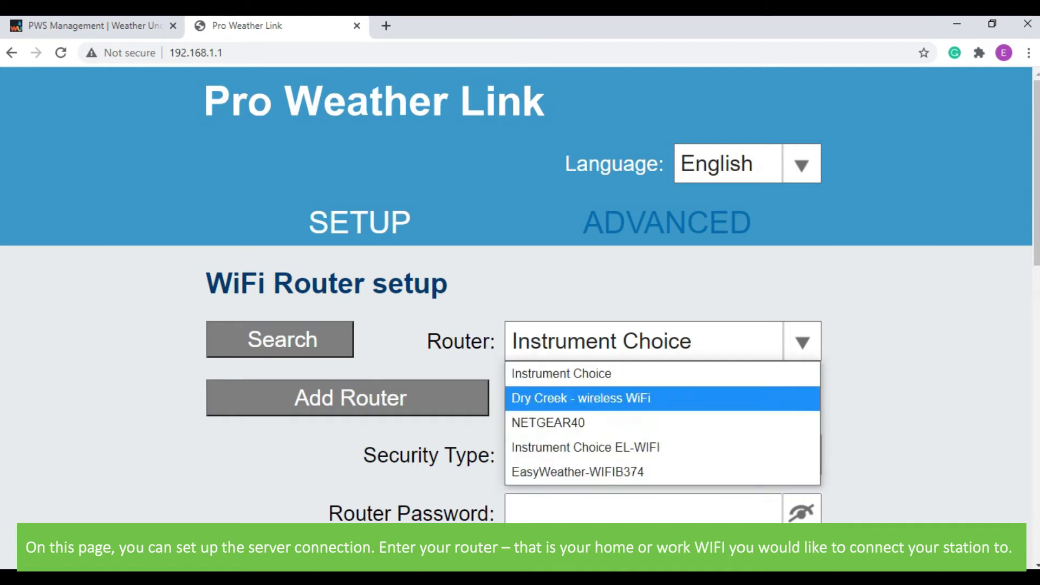
Choose router NETGEAR40 with WPA/WPA2 security and paste the home Wi-Fi password
key(Return)
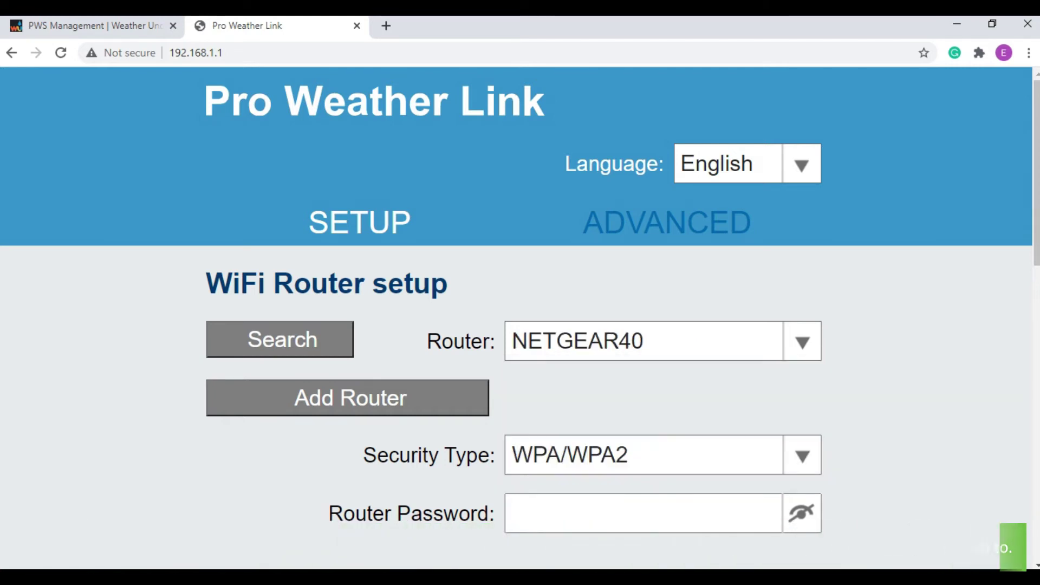
scroll(520, 319, down, 3)
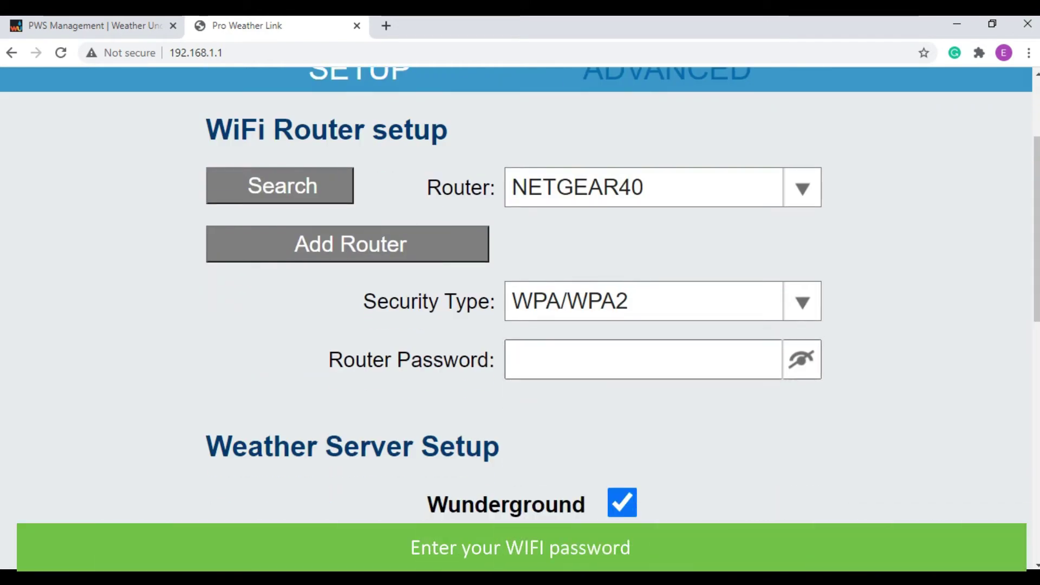
key(ctrl+v)
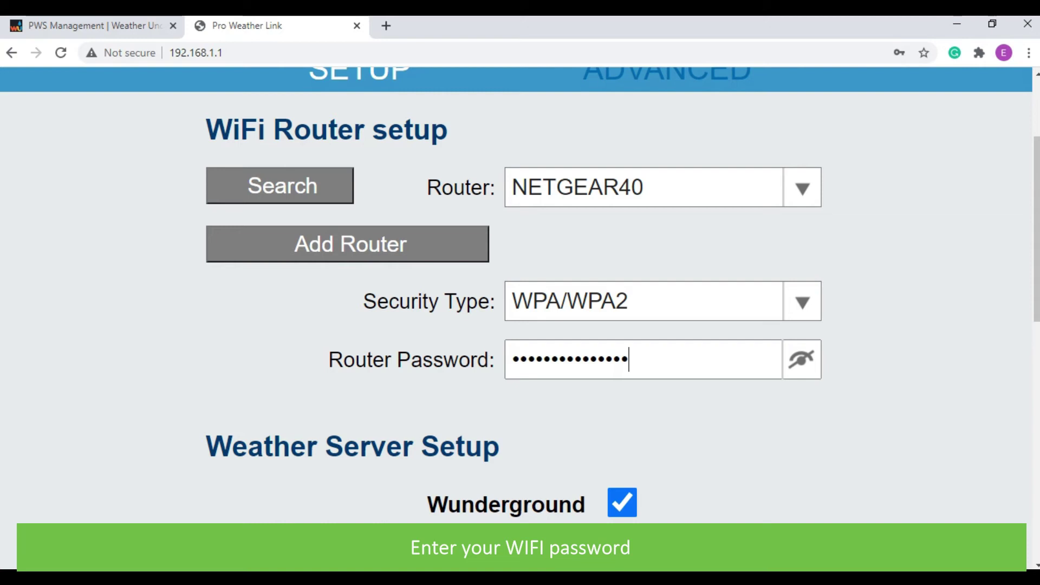
scroll(520, 319, down, 4)
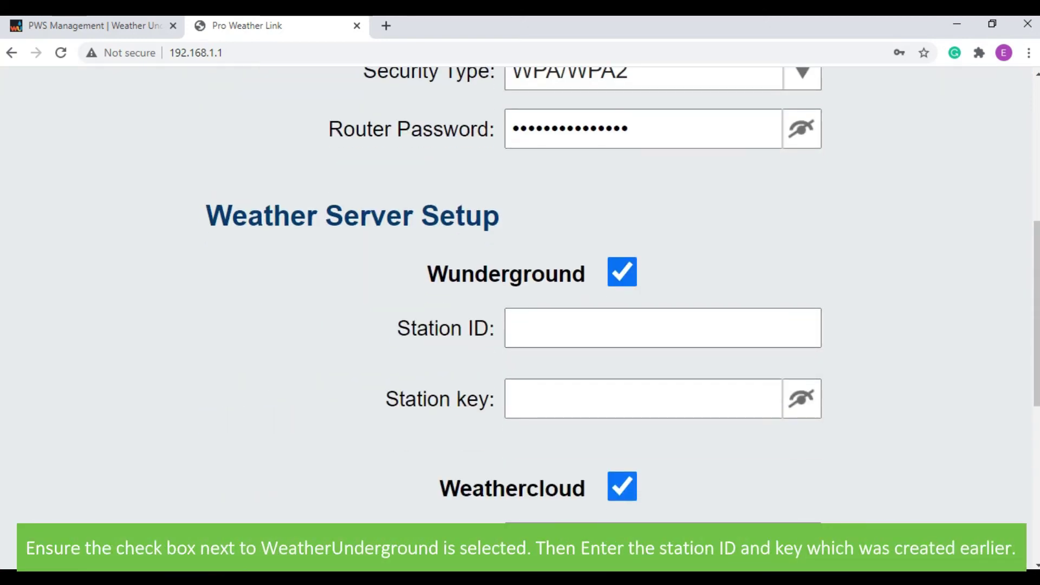
Copy the station ID from the registration tab into the Wunderground Station ID field
key(ctrl+1)
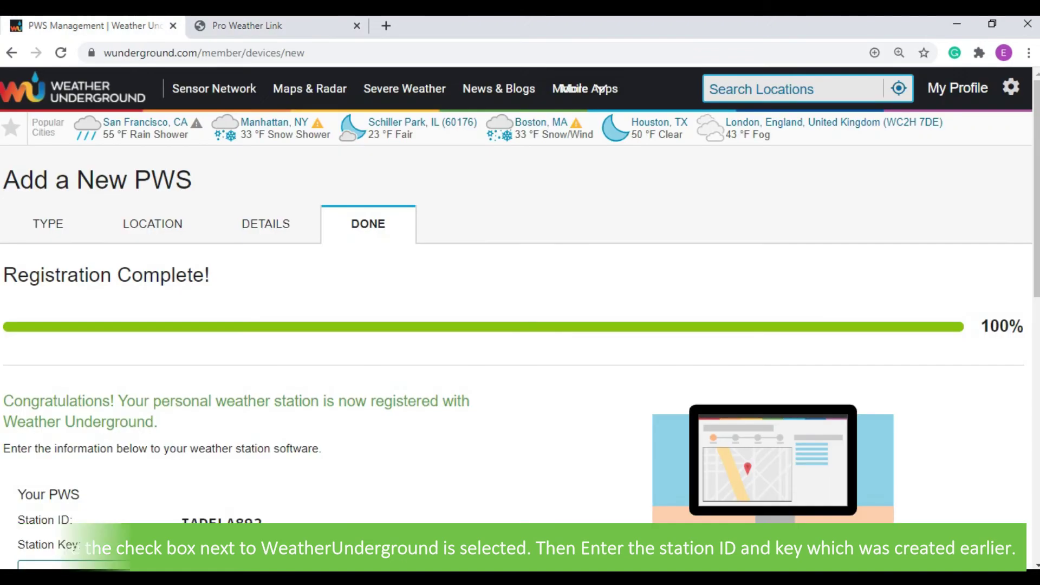
scroll(520, 319, down, 3)
double_click(221, 370)
key(ctrl+c)
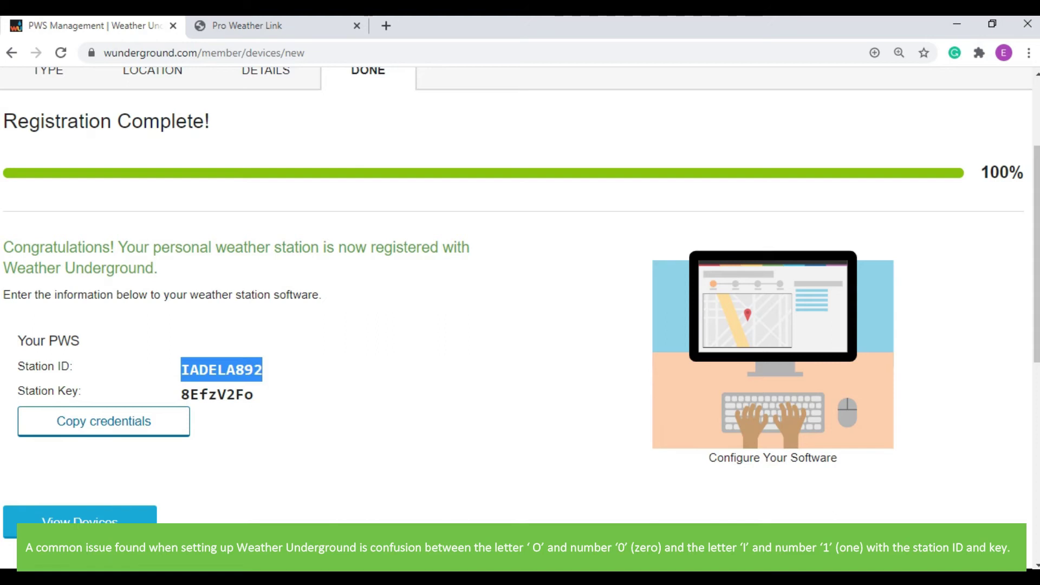
key(ctrl+2)
click(663, 328)
key(ctrl+v)
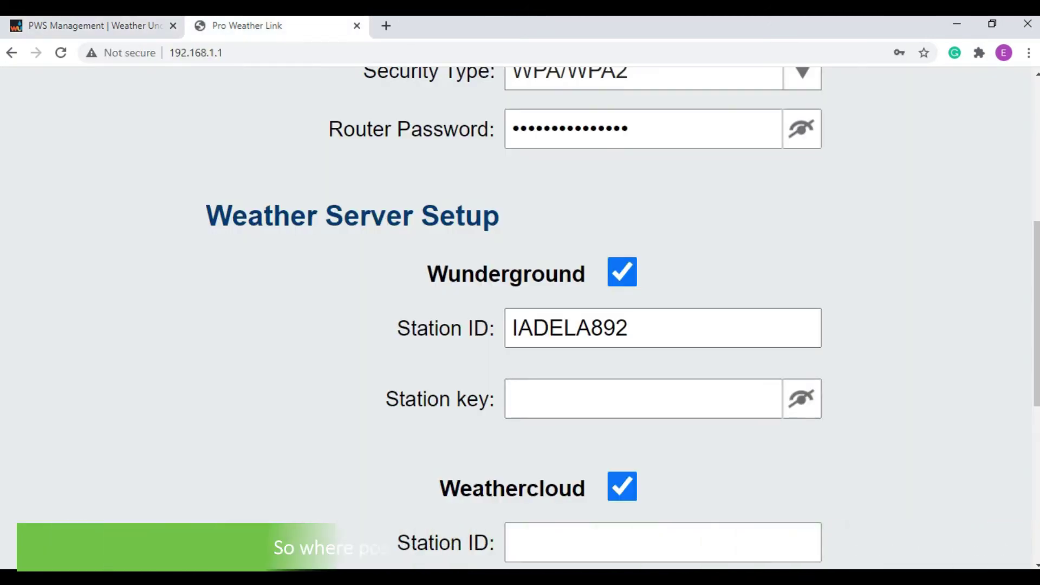
Copy the station key into its Wunderground field and untick Weathercloud uploading
key(ctrl+1)
double_click(217, 395)
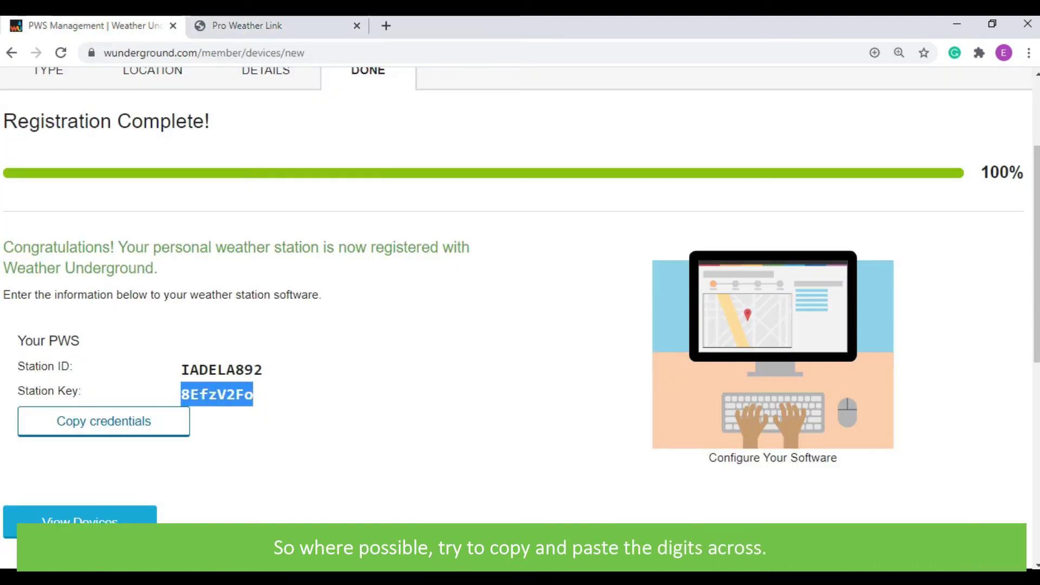
key(ctrl+c)
key(ctrl+2)
key(Tab)
key(ctrl+v)
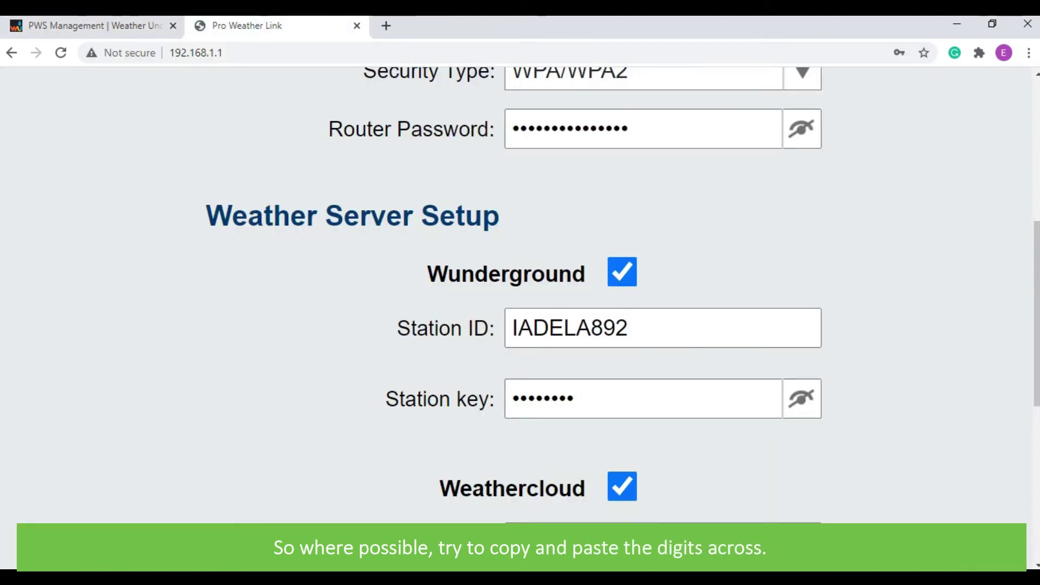
scroll(520, 320, down, 3)
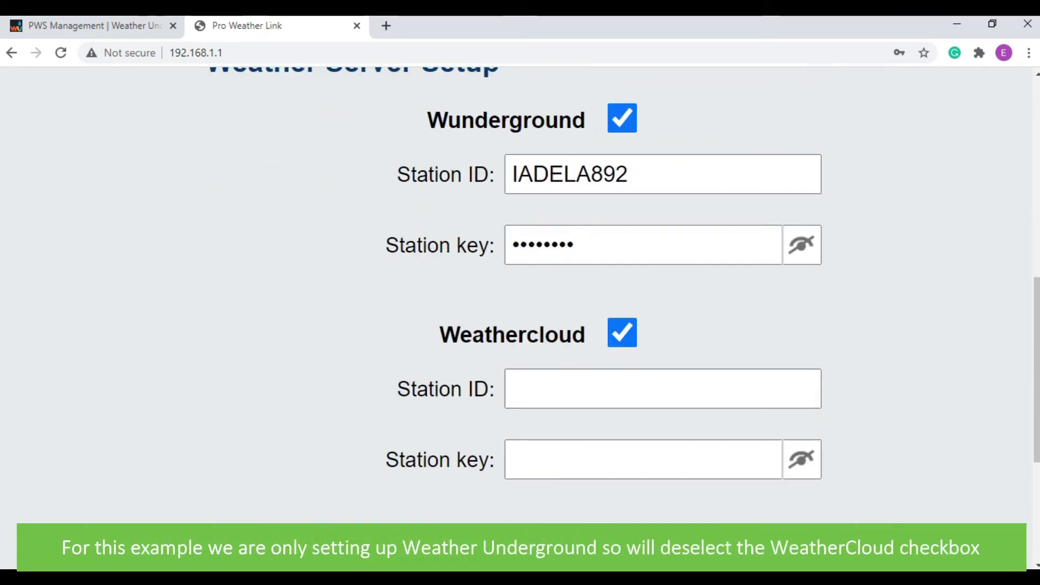
click(621, 332)
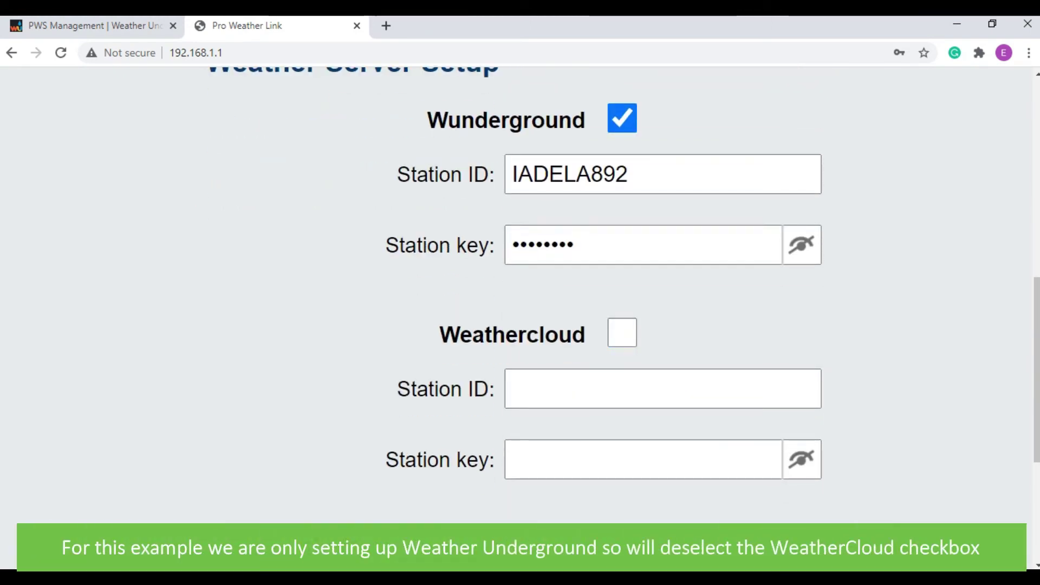
Apply the Wi-Fi and Wunderground settings to the console
scroll(520, 319, down, 5)
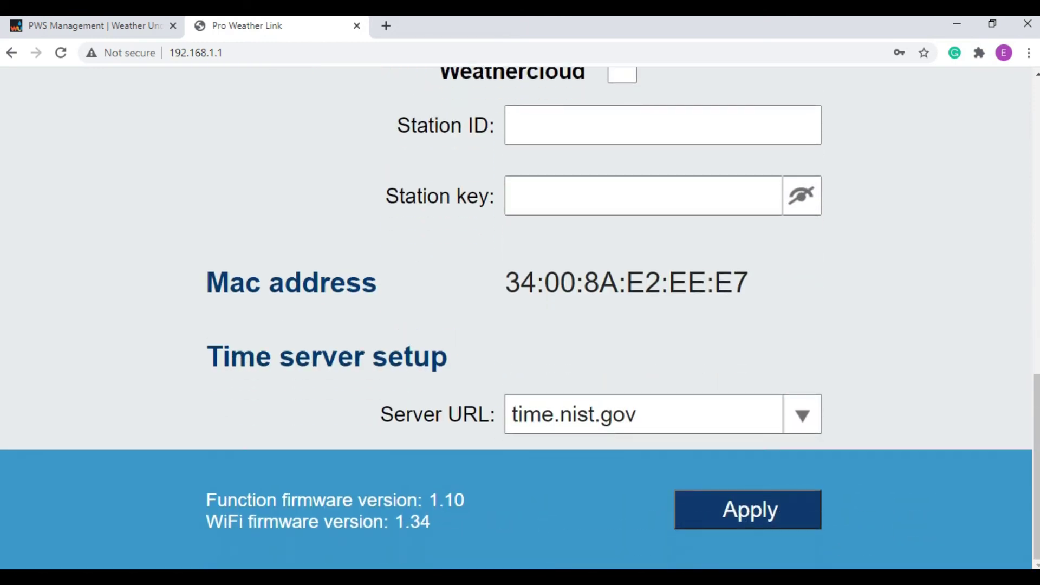
click(748, 509)
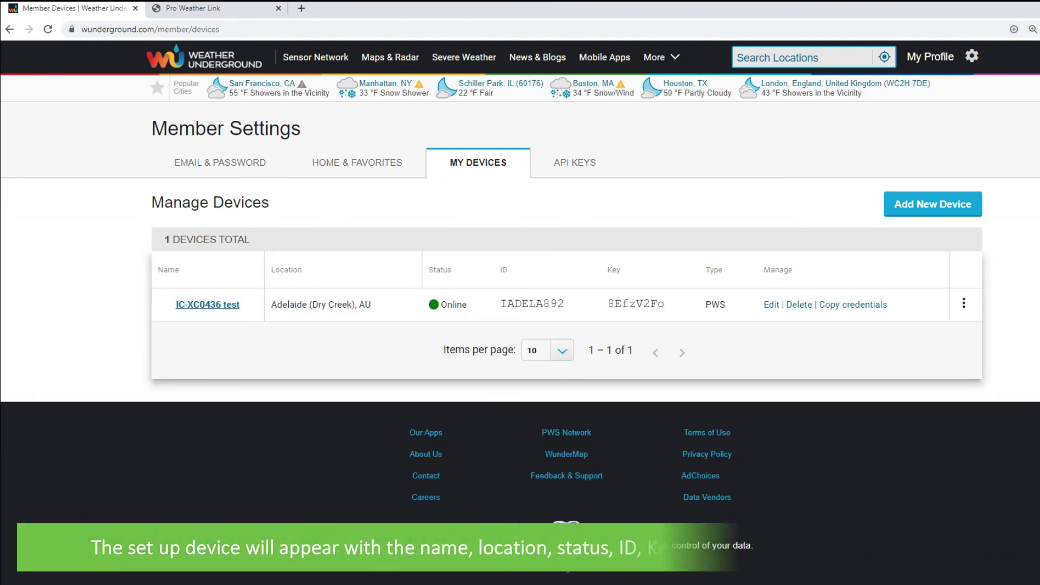
Highlight the IC-XC0436 test station's ID and key details on its summary page
mouse_move(706, 305)
mouse_down()
mouse_move(175, 304)
mouse_move(706, 305)
mouse_up()
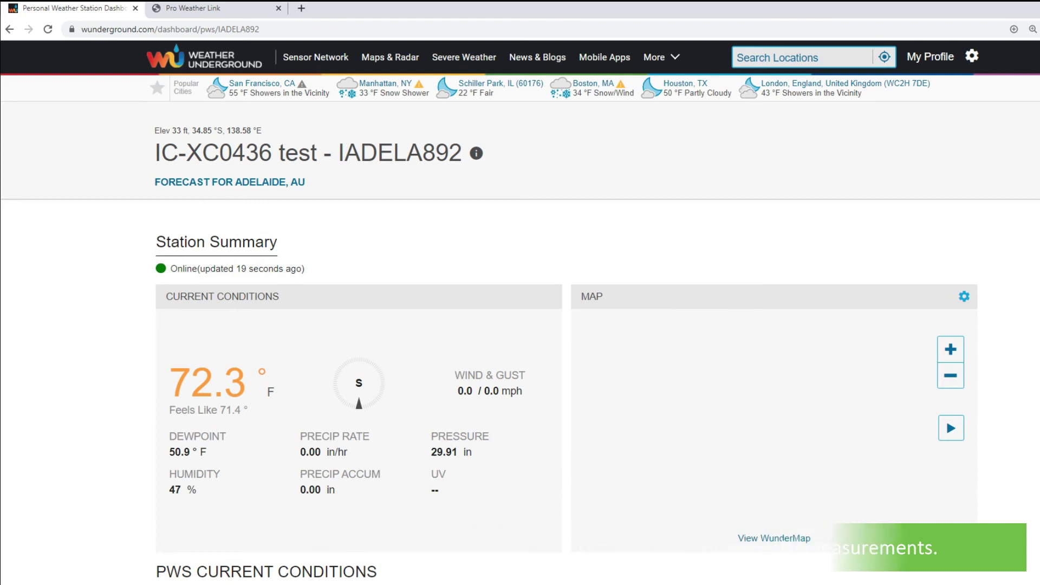
Choose °C in the gear menu so the dashboard shows 22.4 °C, hPa and km/h
click(972, 56)
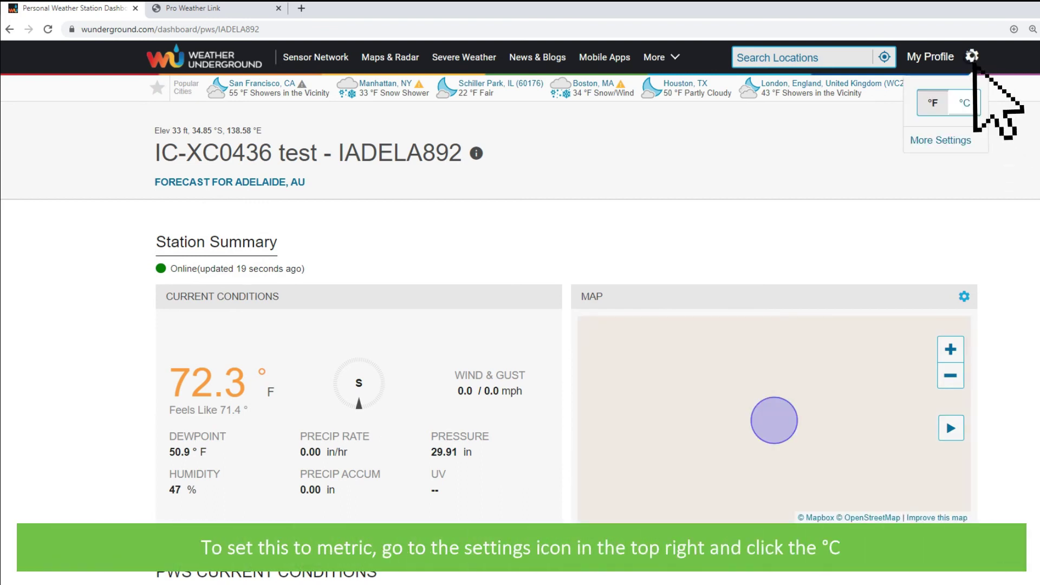
click(963, 102)
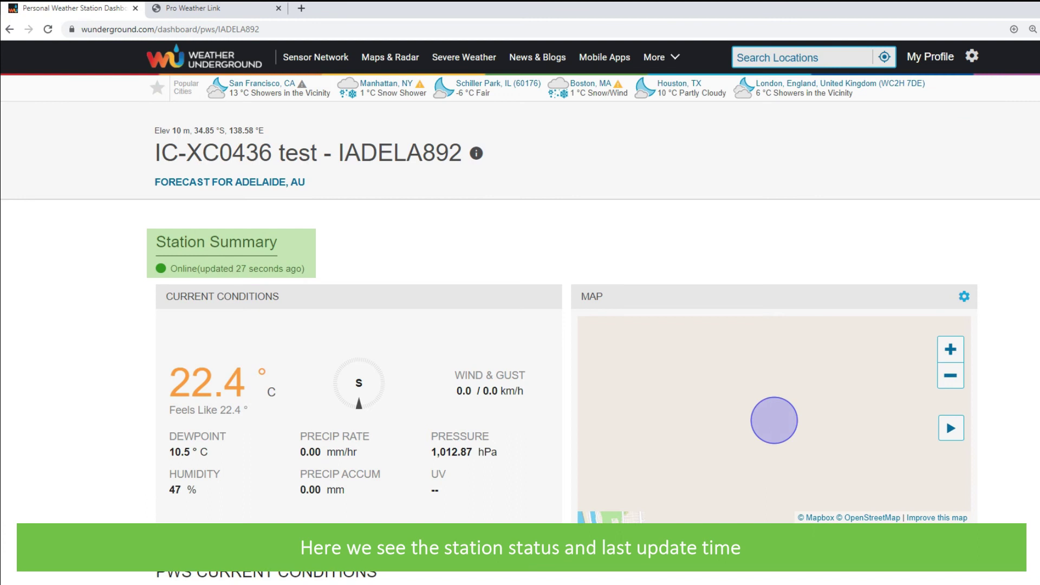
scroll(520, 324, down, 2)
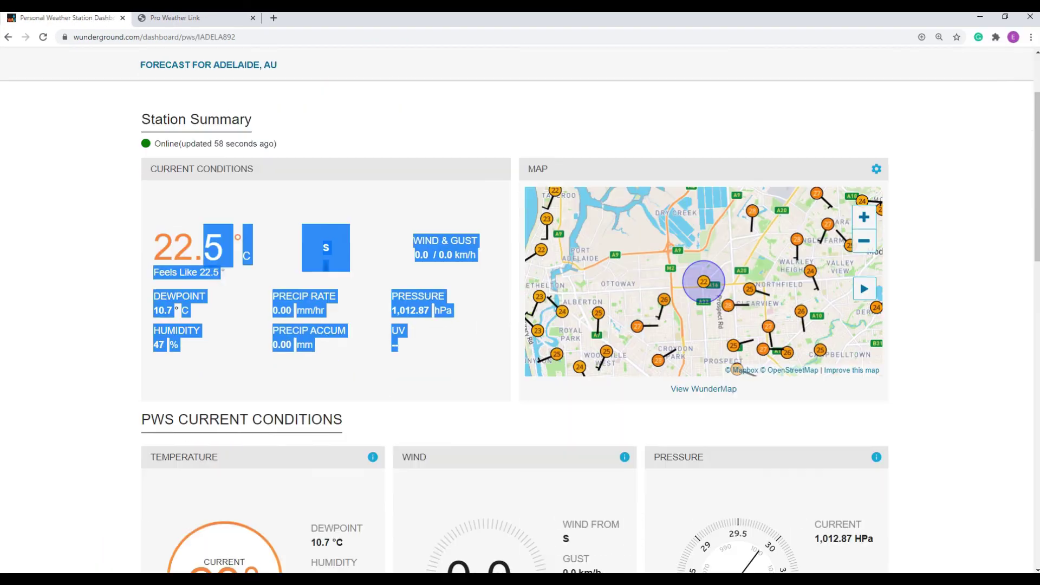
scroll(590, 311, down, 5)
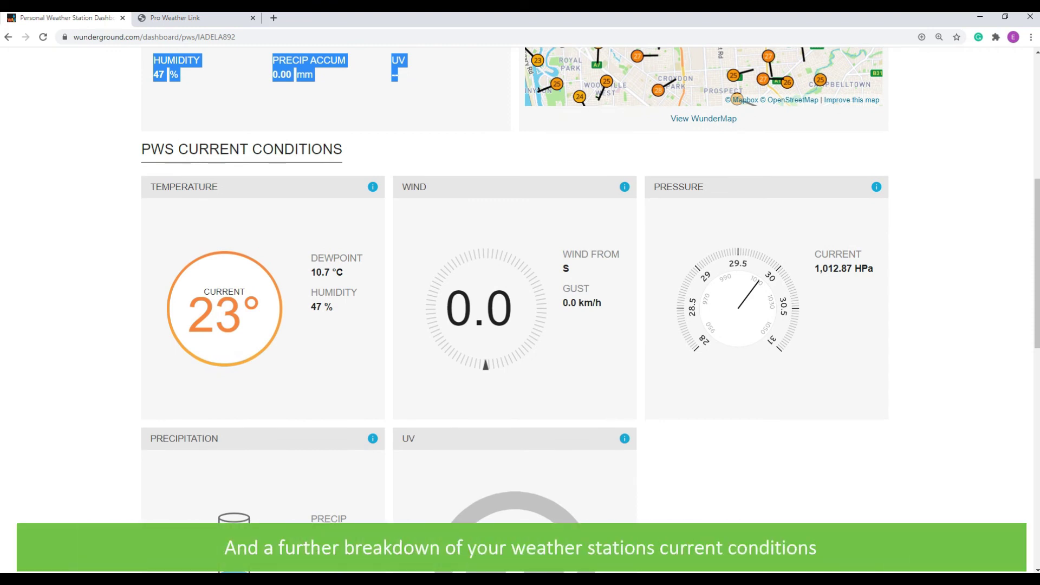
scroll(520, 282, down, 3)
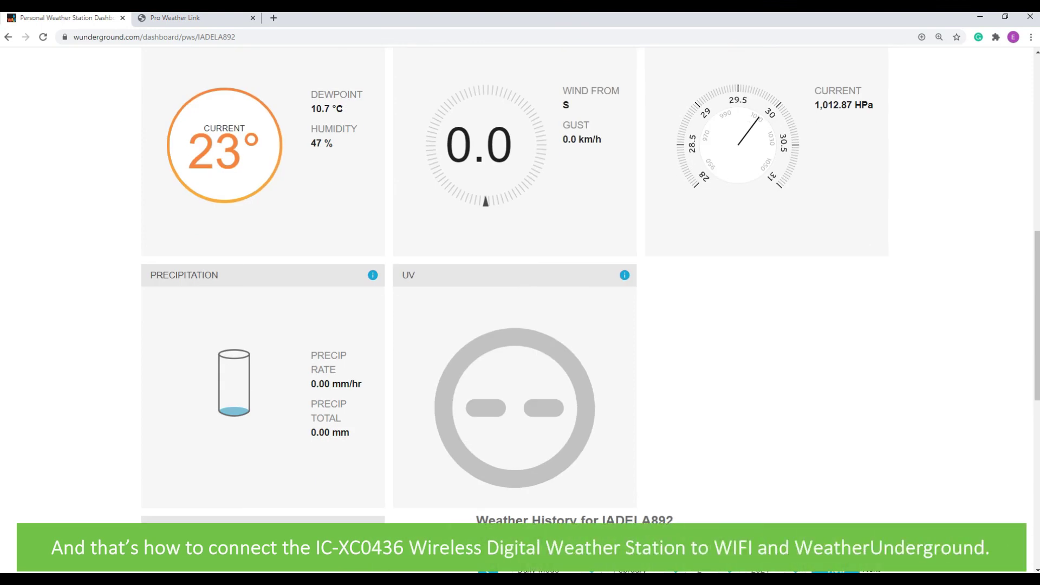
scroll(520, 282, up, 3)
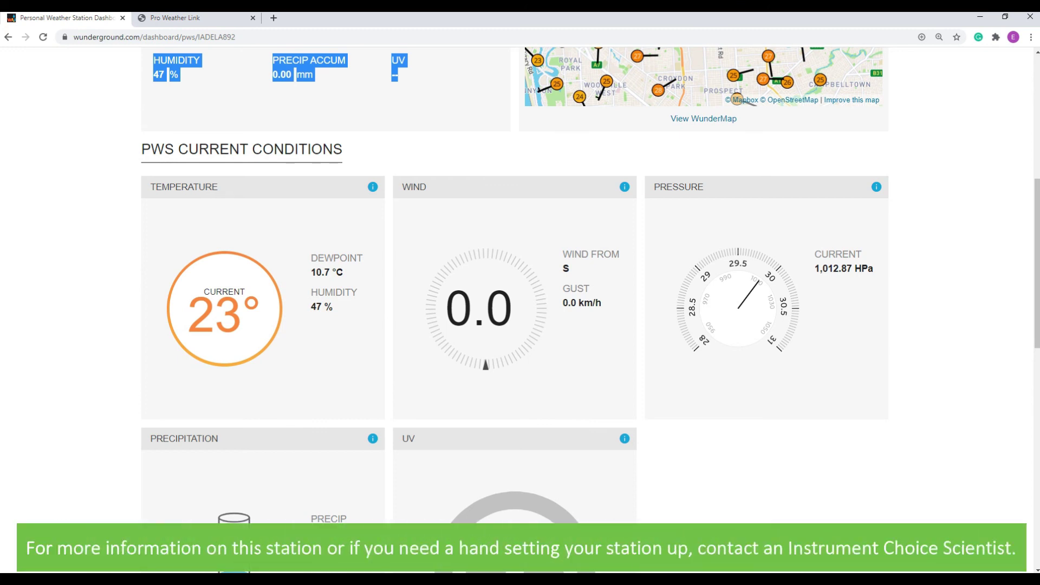
scroll(520, 282, up, 6)
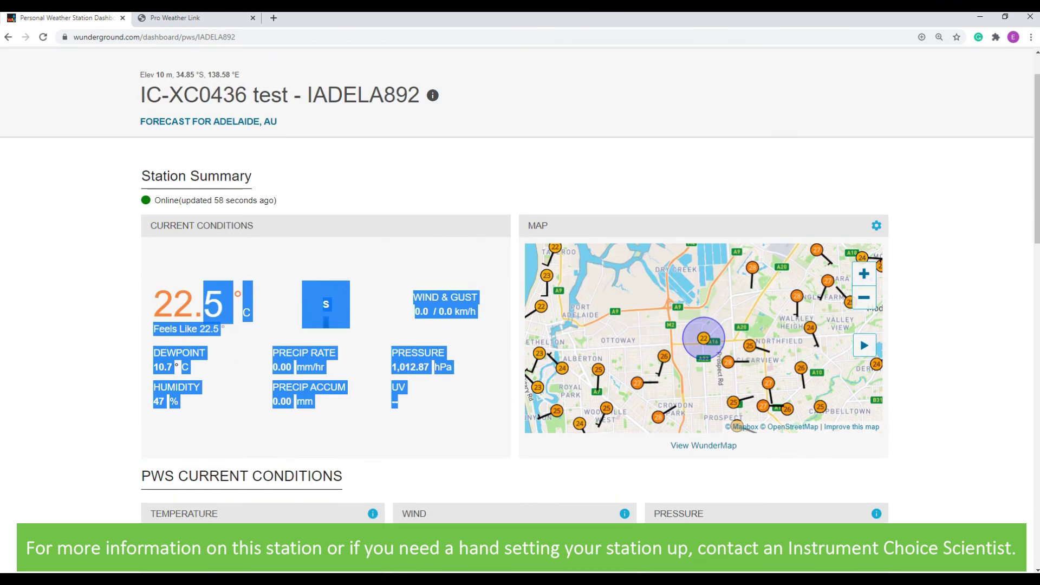